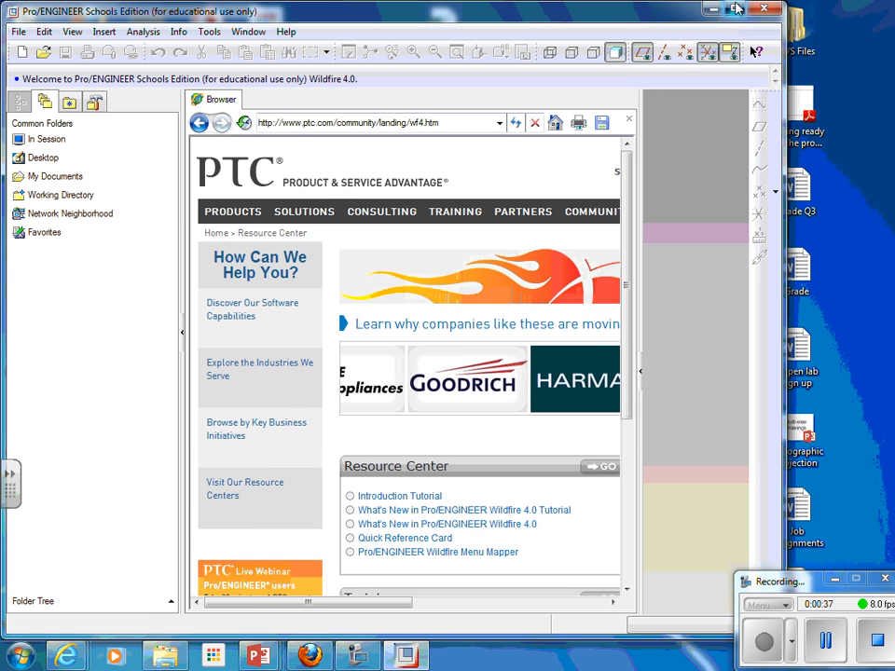
Step: Create a new solid part with the default name prt0001, using the mmns_part_solid template
left_click(733, 9)
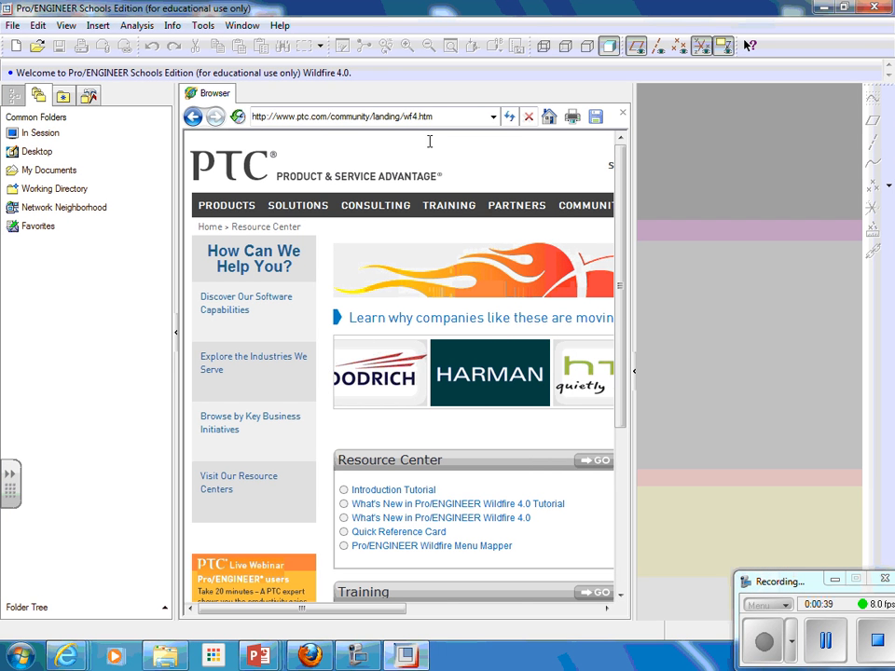
left_click(12, 25)
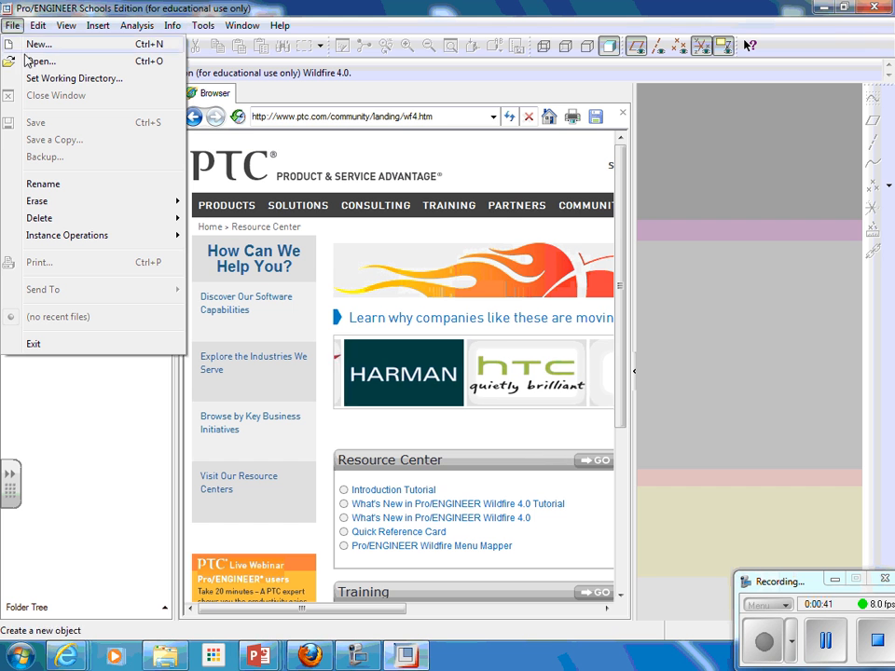
left_click(36, 44)
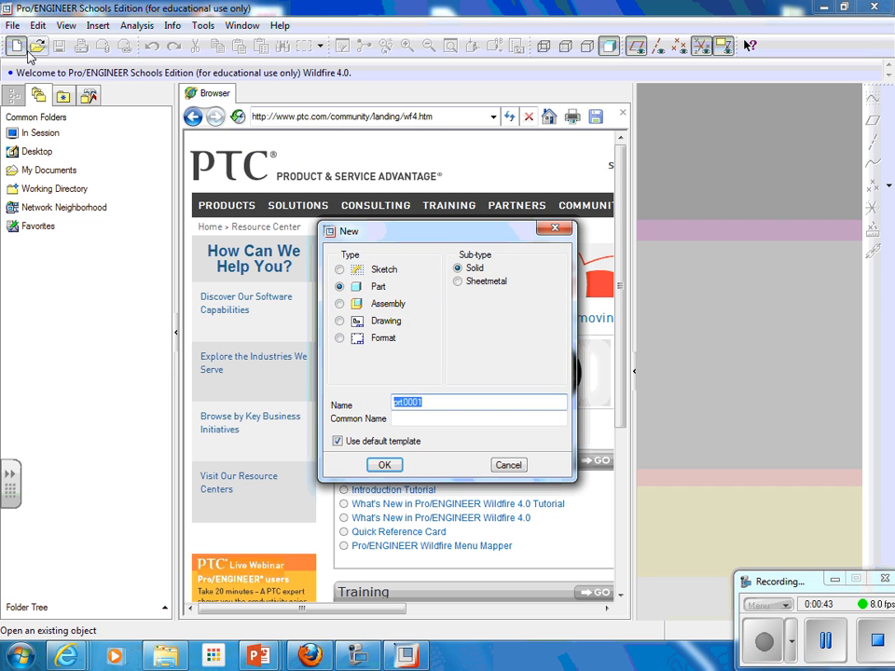
left_click(384, 466)
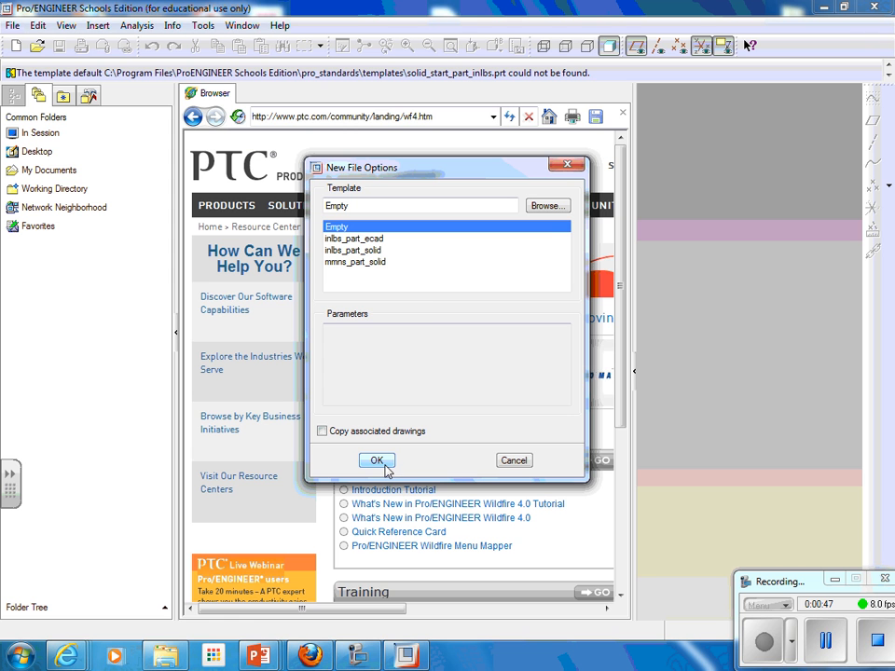
left_click(355, 263)
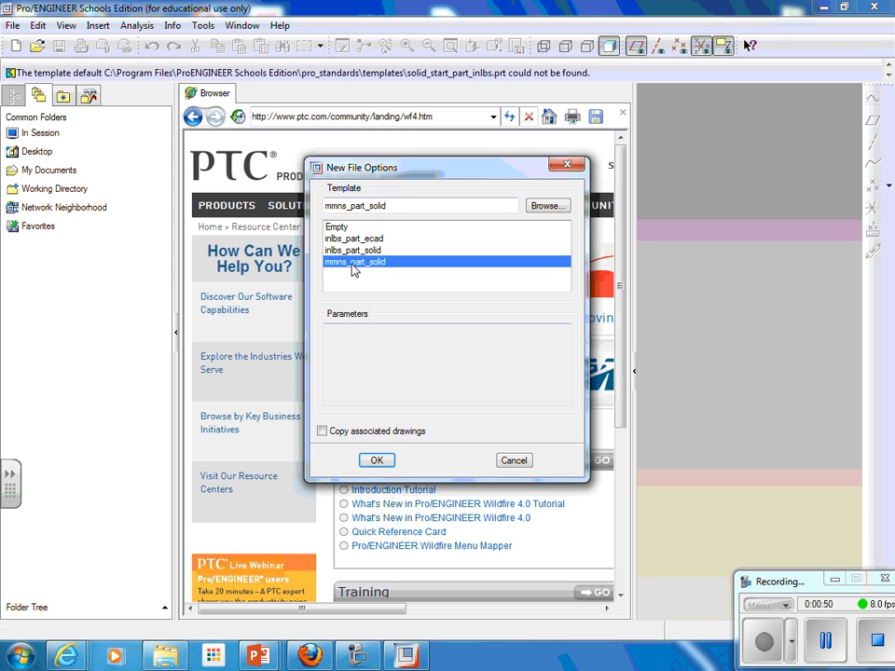
left_click(378, 459)
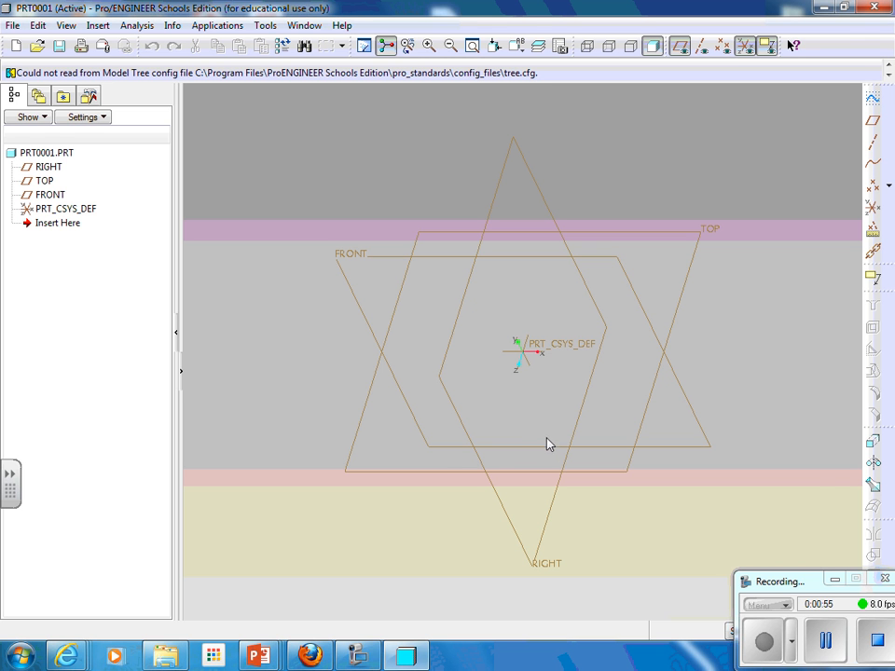
Step: Start an Extrude with an internal sketch on the FRONT plane, keeping the RIGHT plane as the right-facing orientation reference
left_click(875, 443)
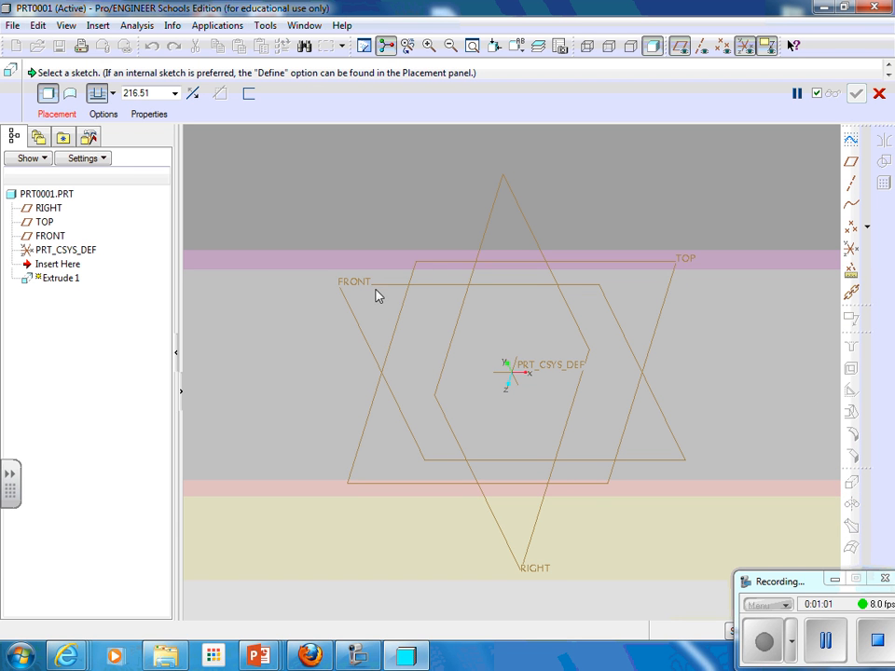
left_click(56, 114)
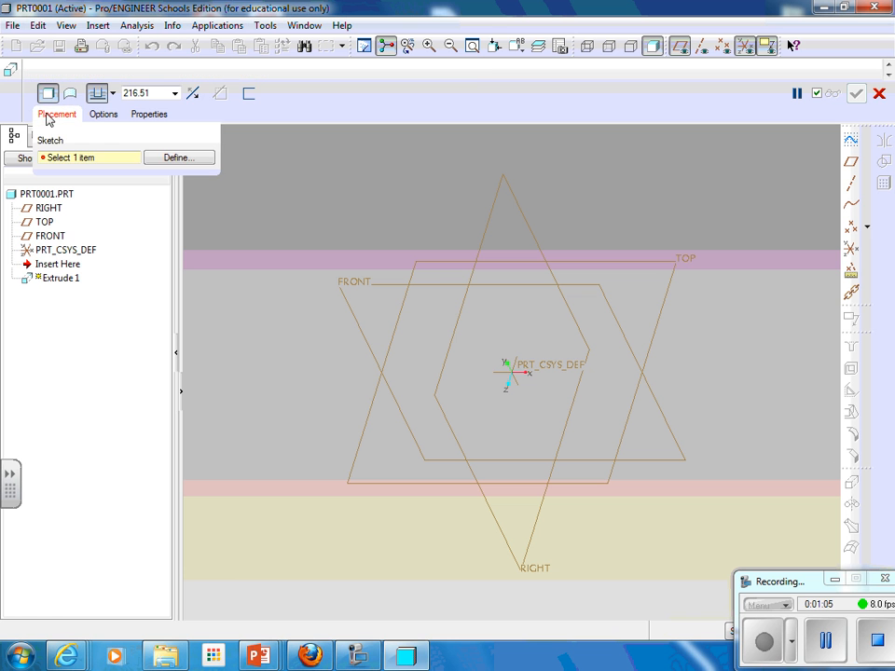
left_click(169, 161)
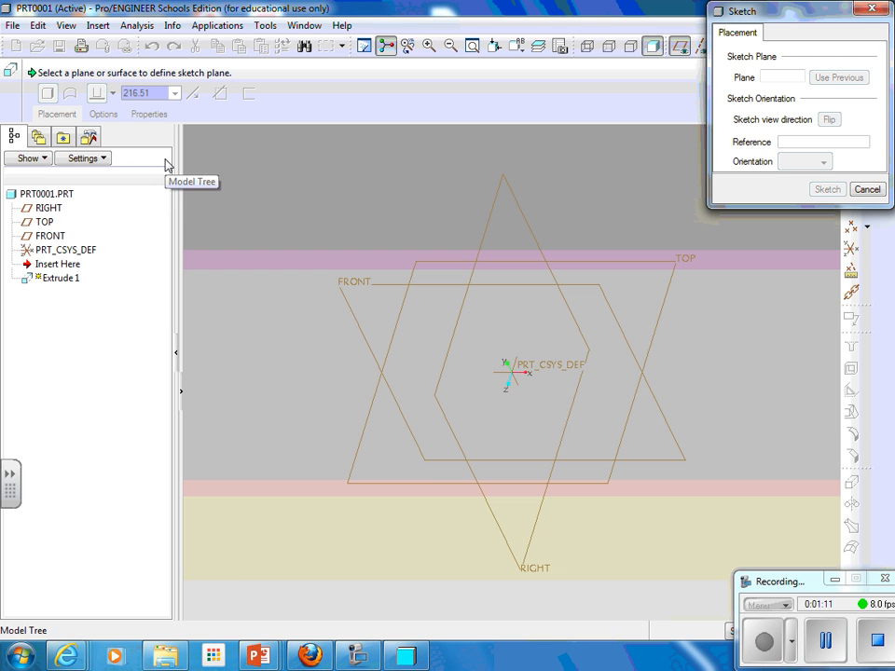
left_click(354, 287)
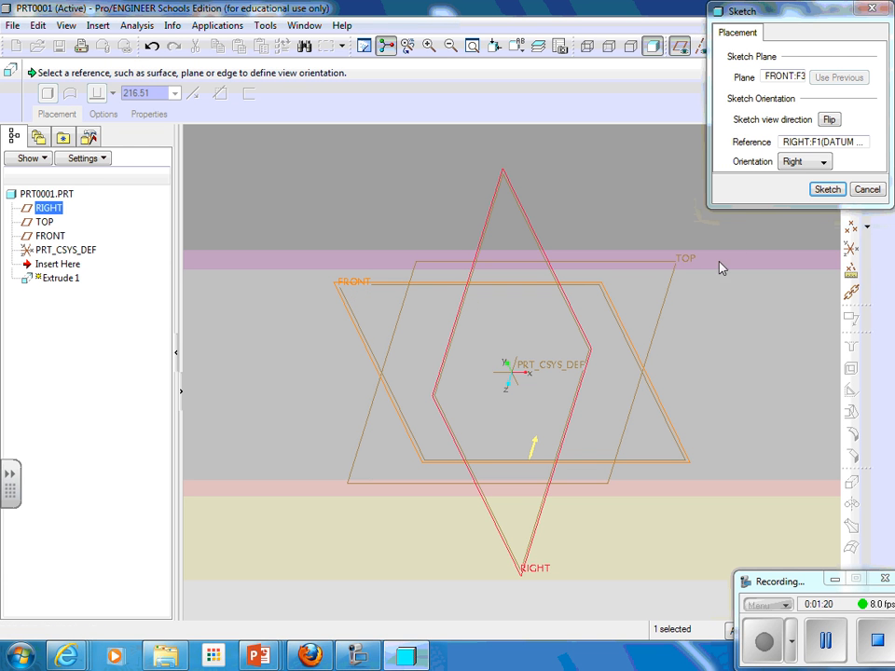
left_click(825, 190)
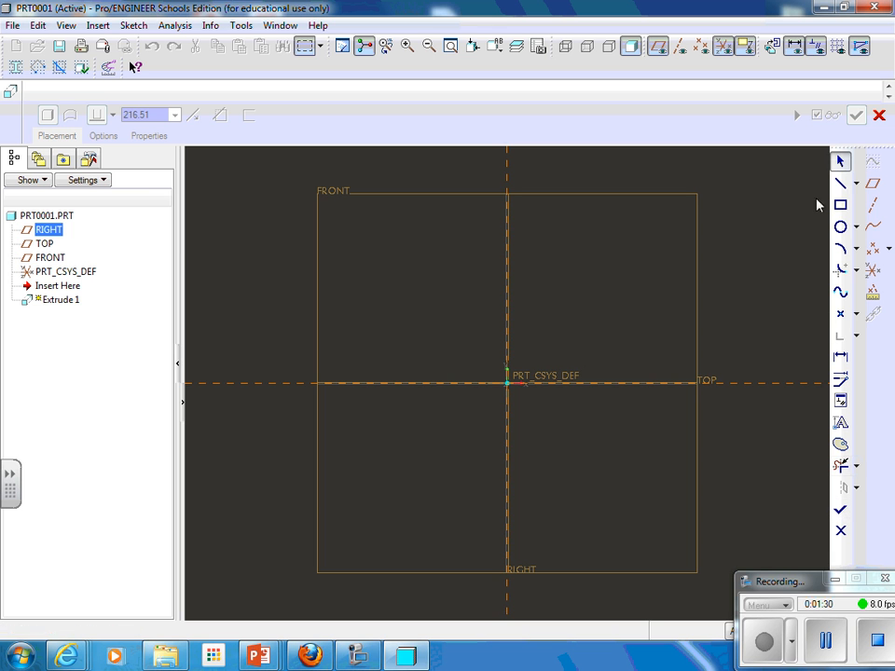
Step: Sketch a closed, irregular seven-sided C-shaped outline around the origin, extending about 176 mm right of the vertical reference, and finish the sketch
left_click(840, 183)
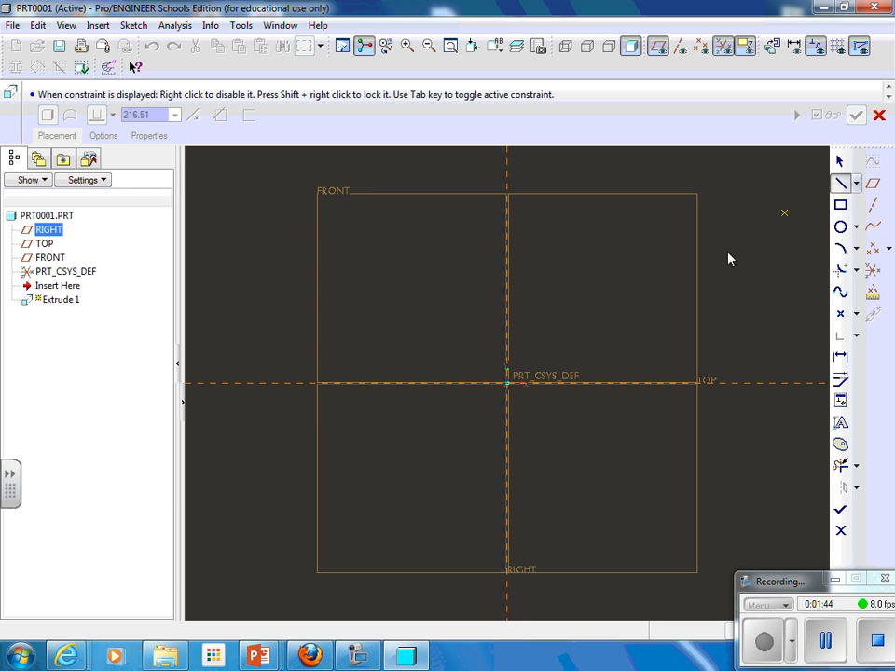
left_click(640, 318)
left_click(407, 219)
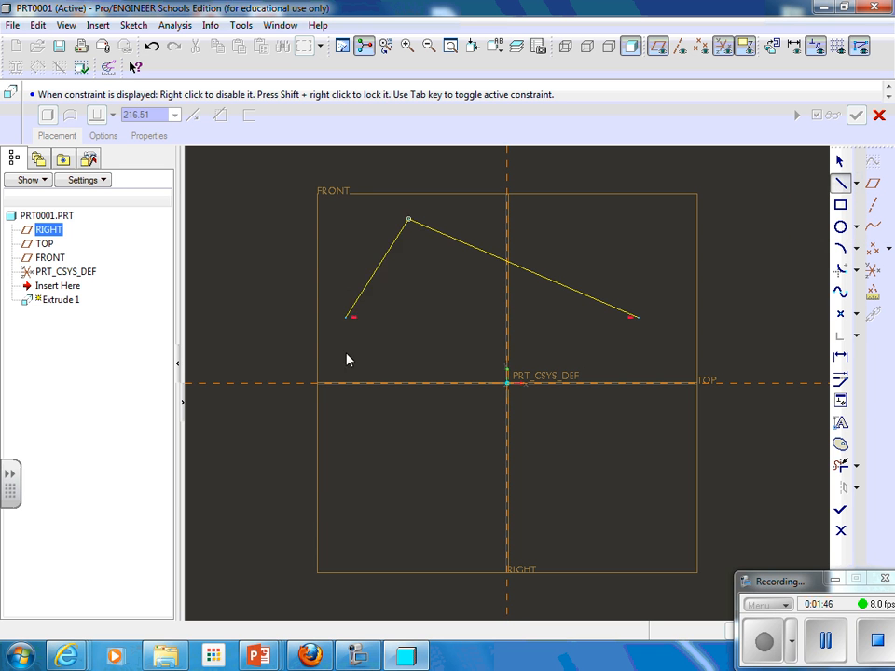
left_click(353, 452)
left_click(547, 467)
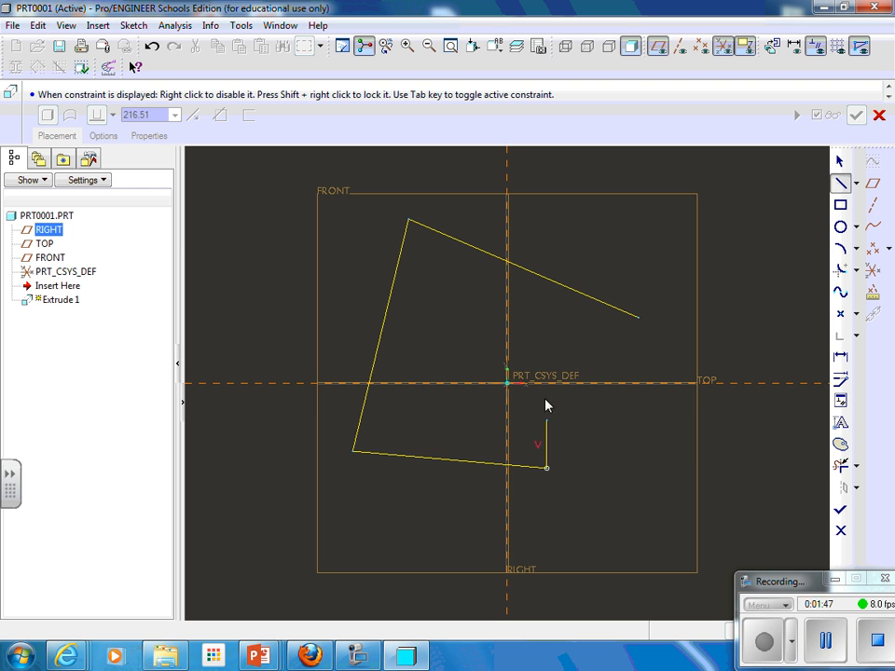
left_click(431, 334)
left_click(454, 282)
left_click(629, 374)
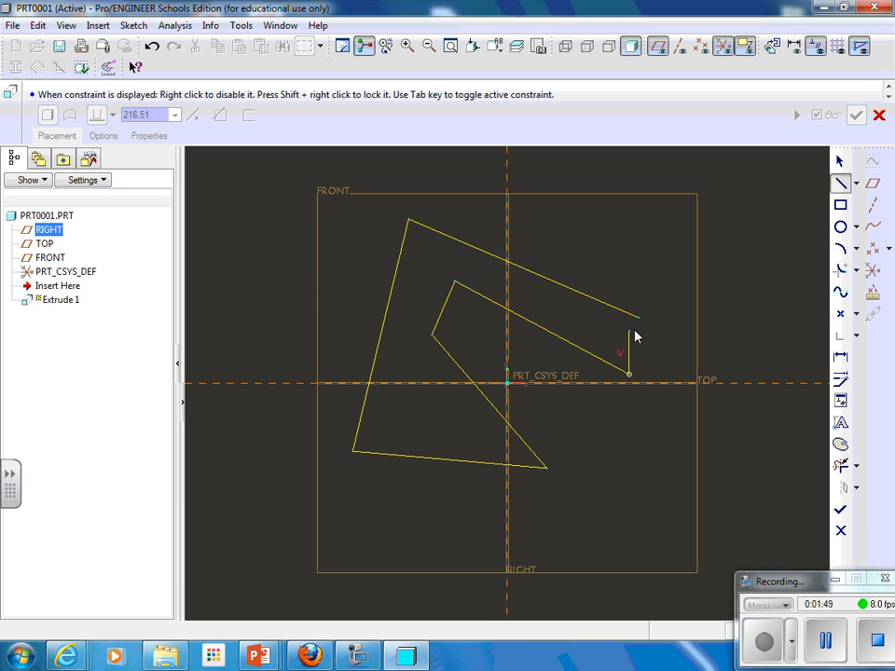
left_click(639, 319)
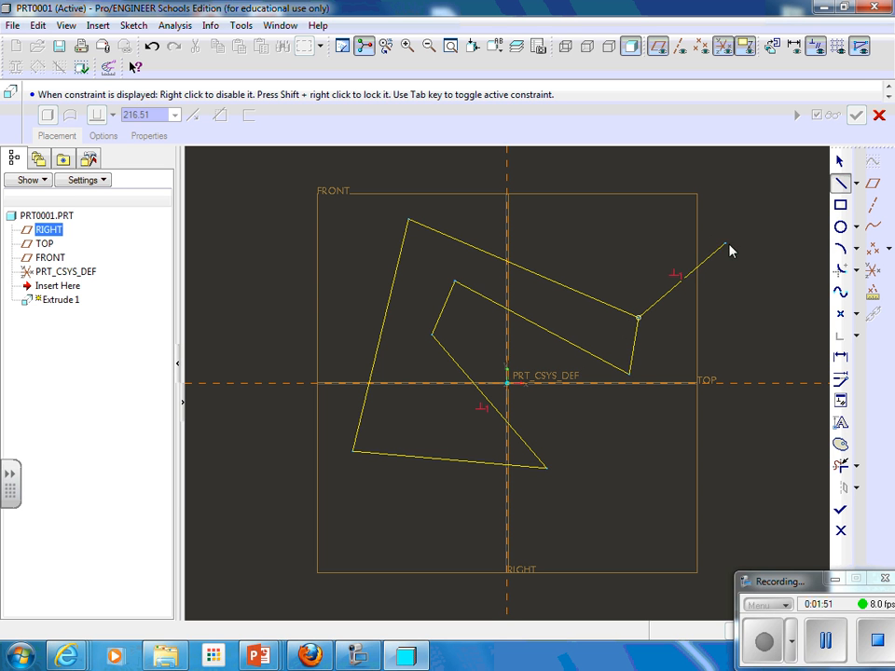
left_click(840, 164)
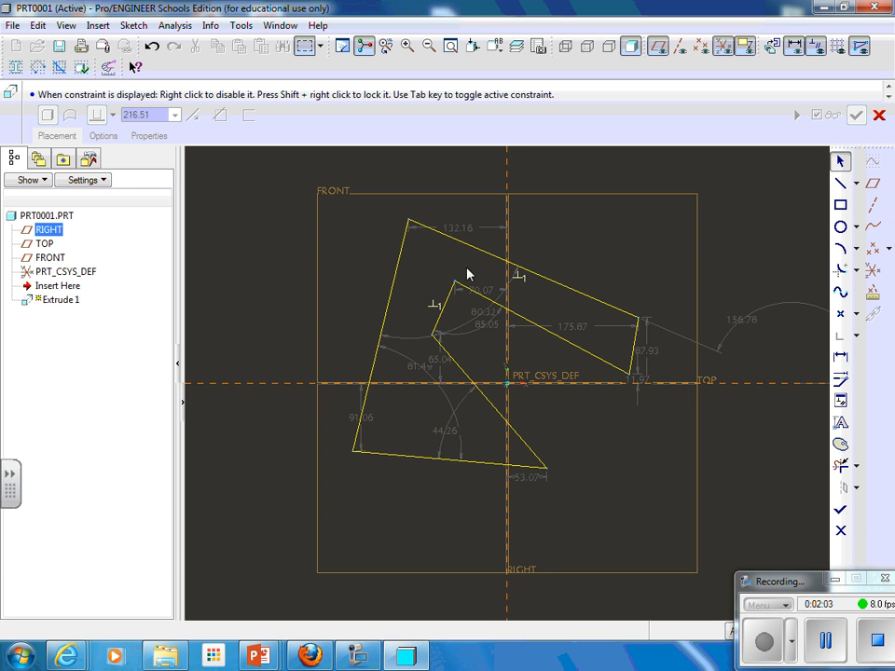
left_click(838, 512)
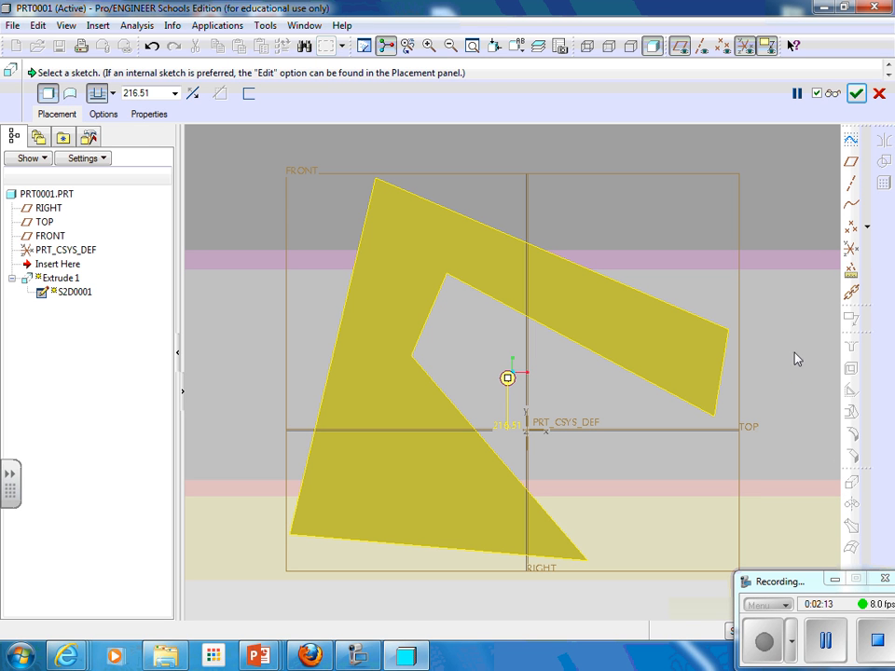
Step: Preview the extruded solid, inspect it from another angle, and resume editing the extrusion
left_click(829, 96)
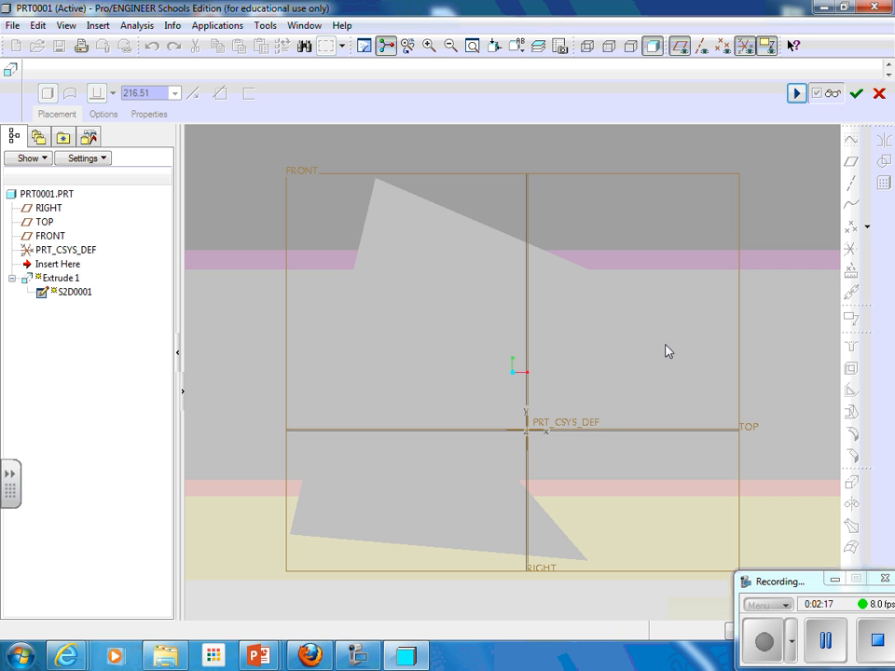
mouse_move(624, 412)
middle_mouse_down()
mouse_move(583, 388)
mouse_move(550, 416)
mouse_move(463, 364)
mouse_move(450, 304)
mouse_move(461, 263)
mouse_move(505, 226)
mouse_move(587, 194)
mouse_move(683, 179)
mouse_move(729, 235)
mouse_move(689, 355)
mouse_move(576, 358)
mouse_move(554, 411)
mouse_move(561, 462)
mouse_move(516, 439)
middle_mouse_up()
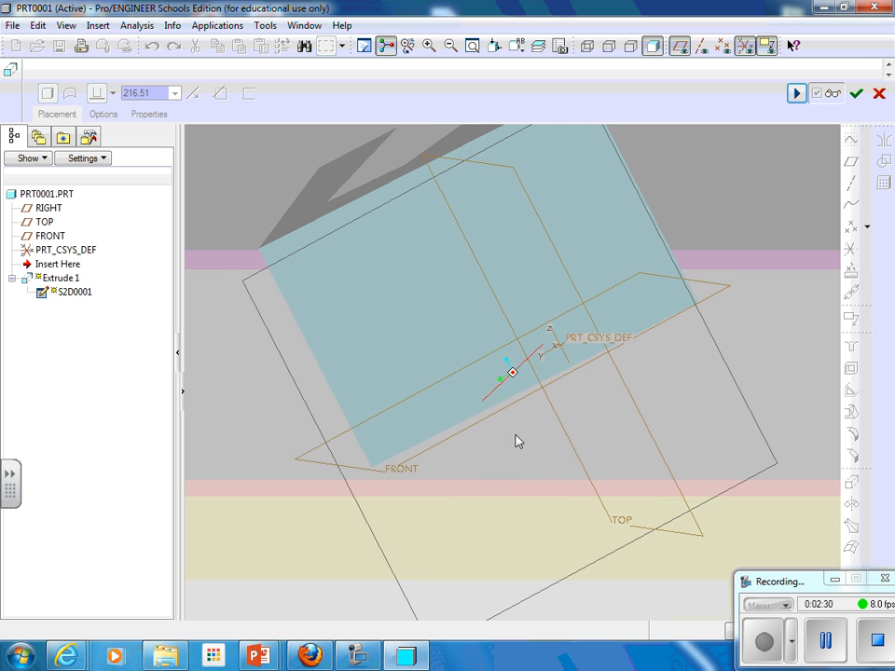
left_click(796, 94)
Step: Set the extrusion depth to 100 mm
double_click(504, 240)
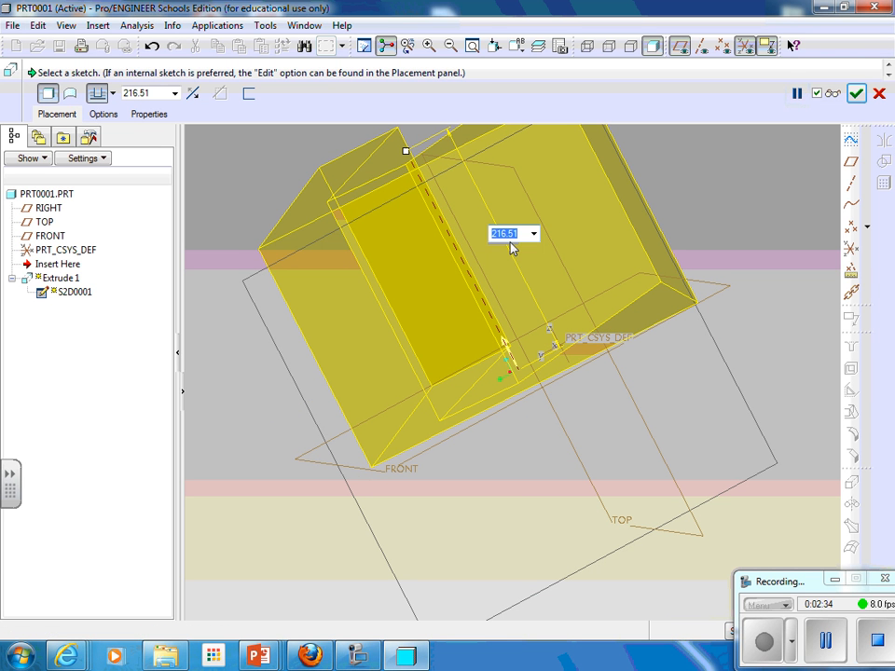
type("100")
key("Return")
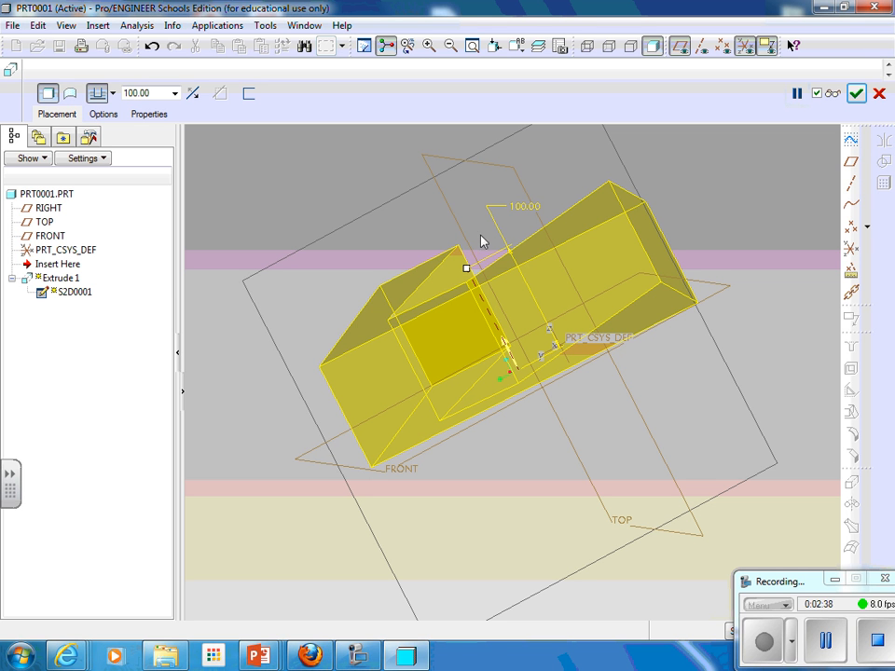
Step: Set the extrusion depth to 300 mm and complete the feature
double_click(522, 208)
type("3")
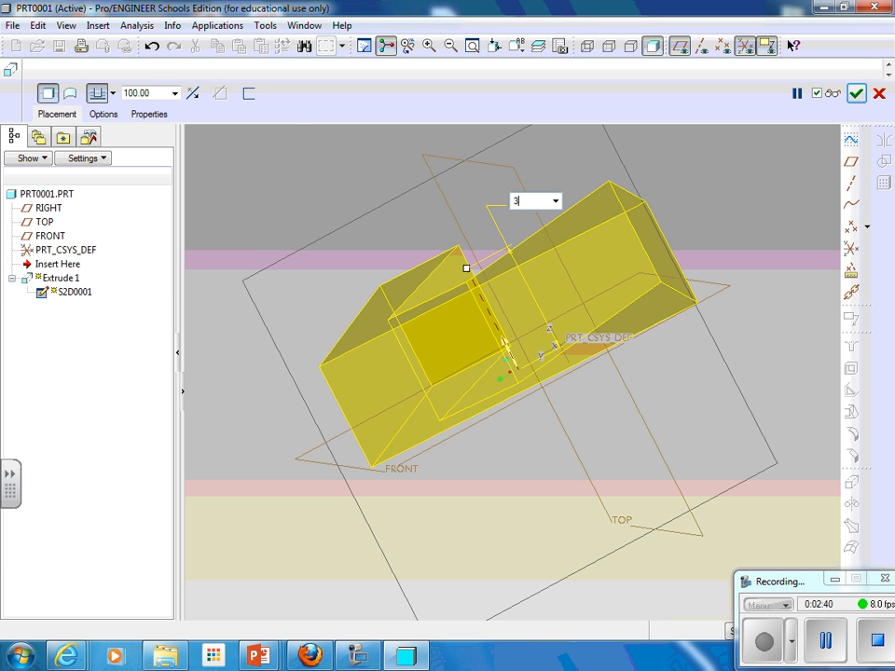
type("00")
key("Return")
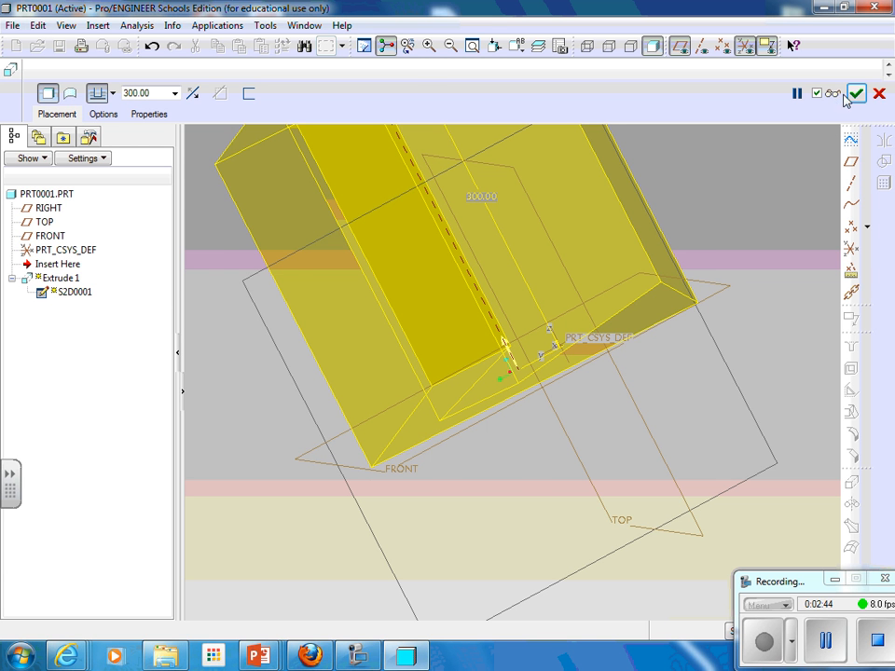
left_click(856, 93)
Step: Restore the default model orientation and inspect the extruded solid from several sides
middle_click_drag(554, 313, 476, 359)
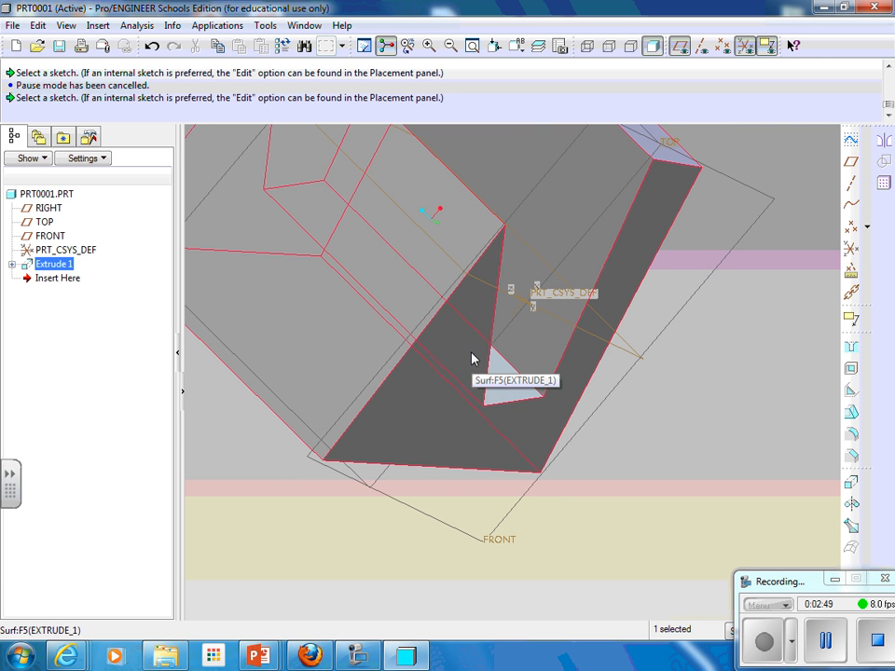
left_click(516, 45)
left_click(525, 81)
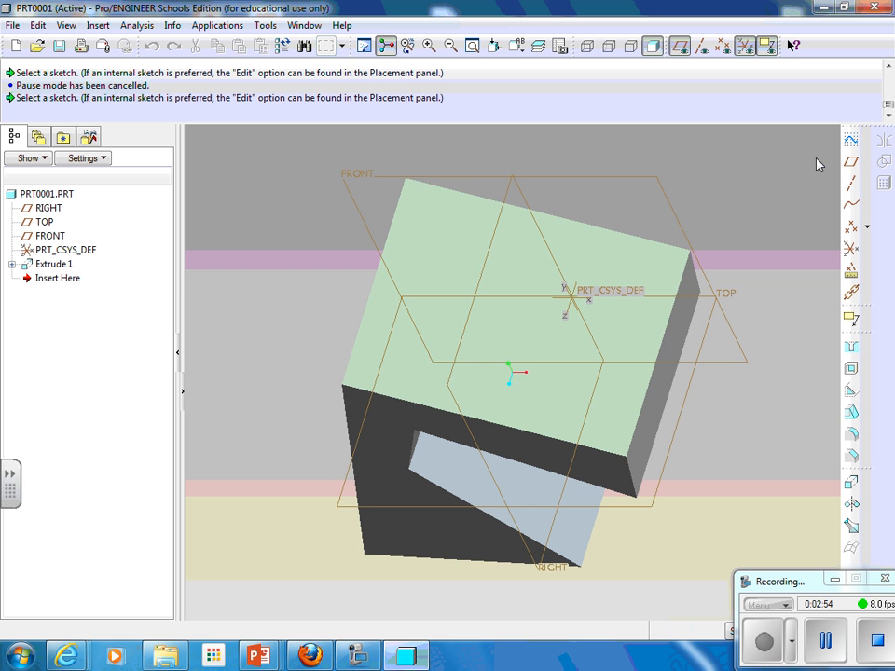
middle_click_drag(635, 366, 533, 415)
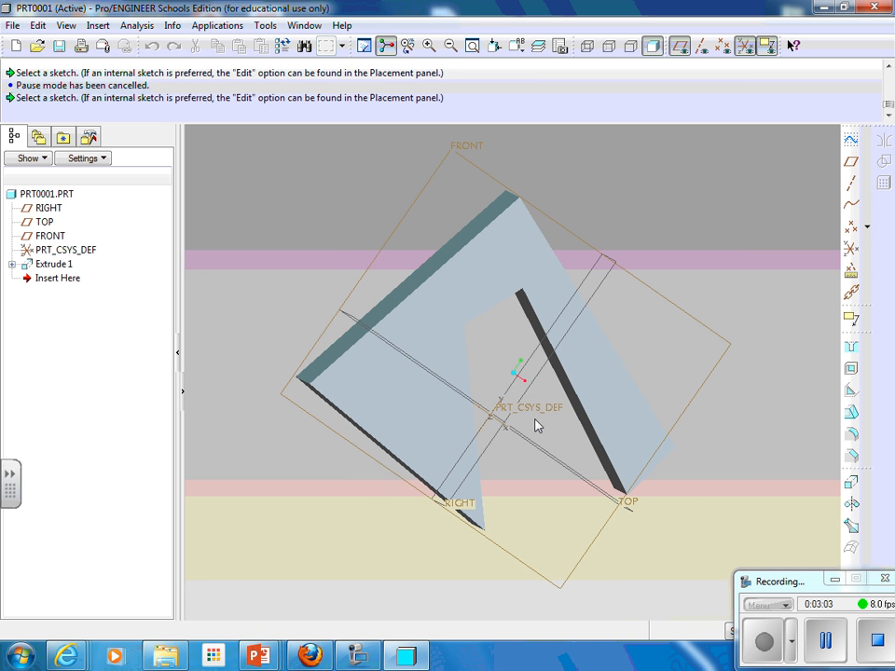
middle_click_drag(536, 426, 542, 491)
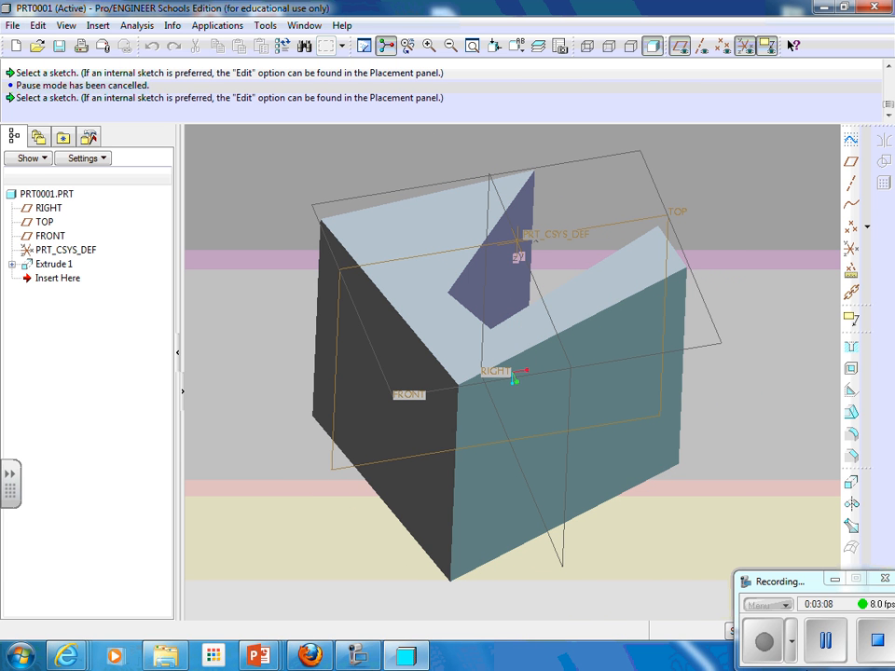